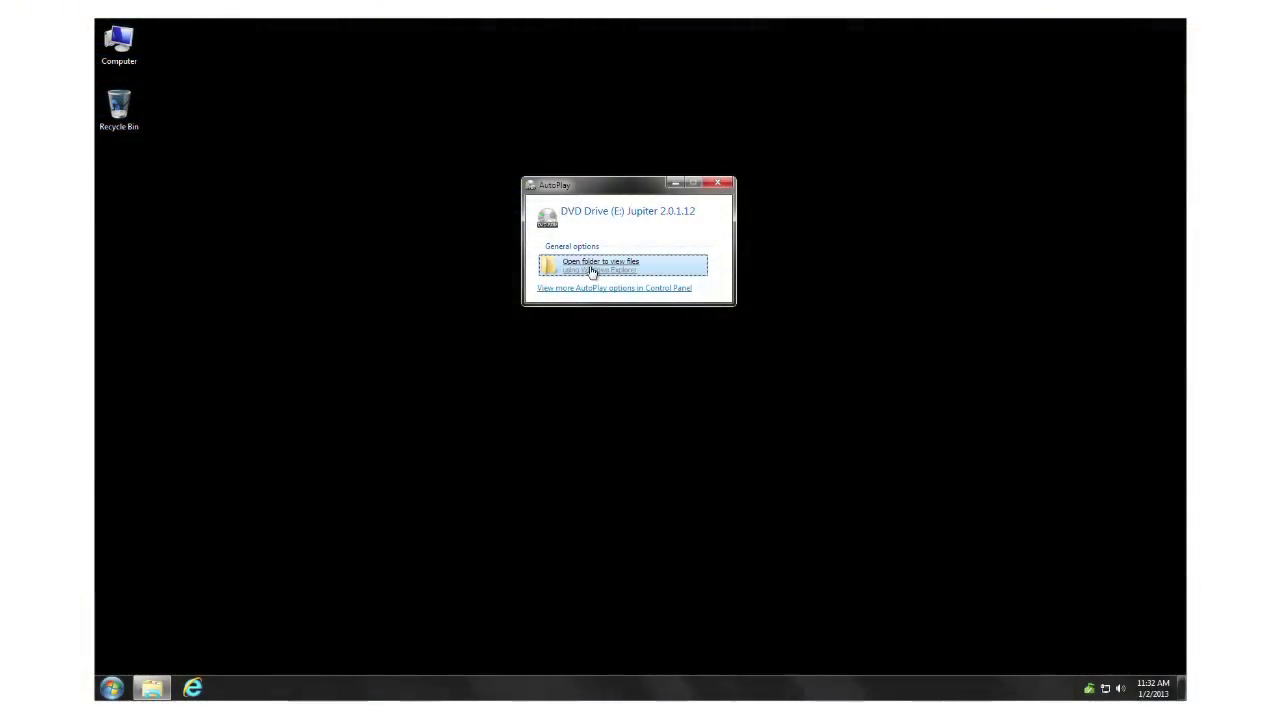
Step: Open the Jupiter 2.0.1.12 disc's files from the AutoPlay window
{"action": "left_click", "coordinate": [592, 271]}
Step: Run Setup.exe from the disc, accept the license, install Jupiter, and let it start
{"action": "double_click", "coordinate": [400, 183]}
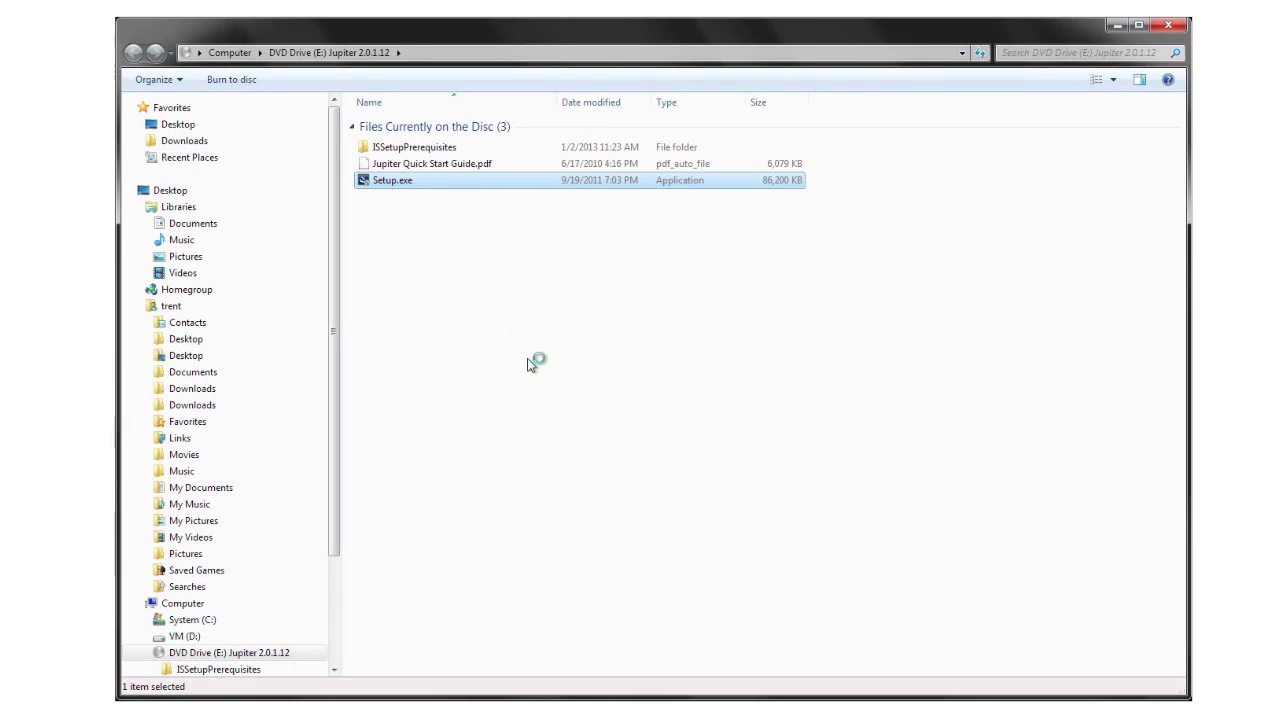
{"action": "left_click", "coordinate": [730, 405]}
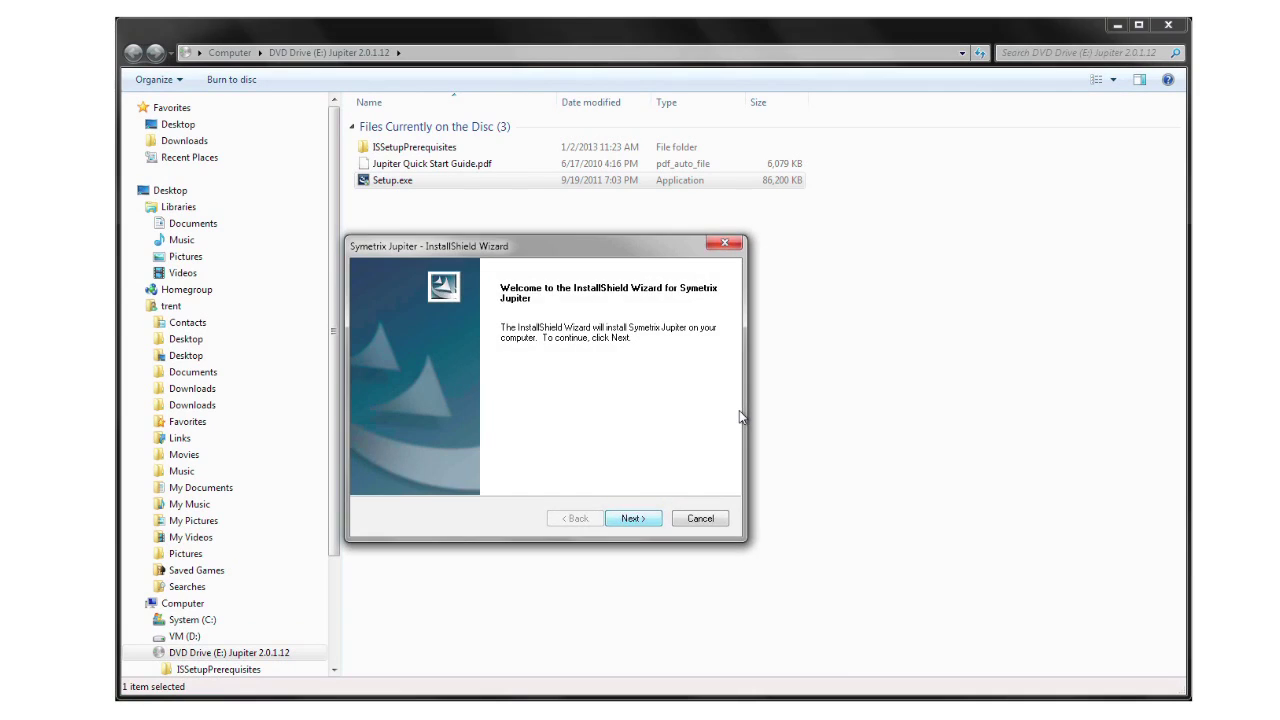
{"action": "left_click", "coordinate": [630, 518]}
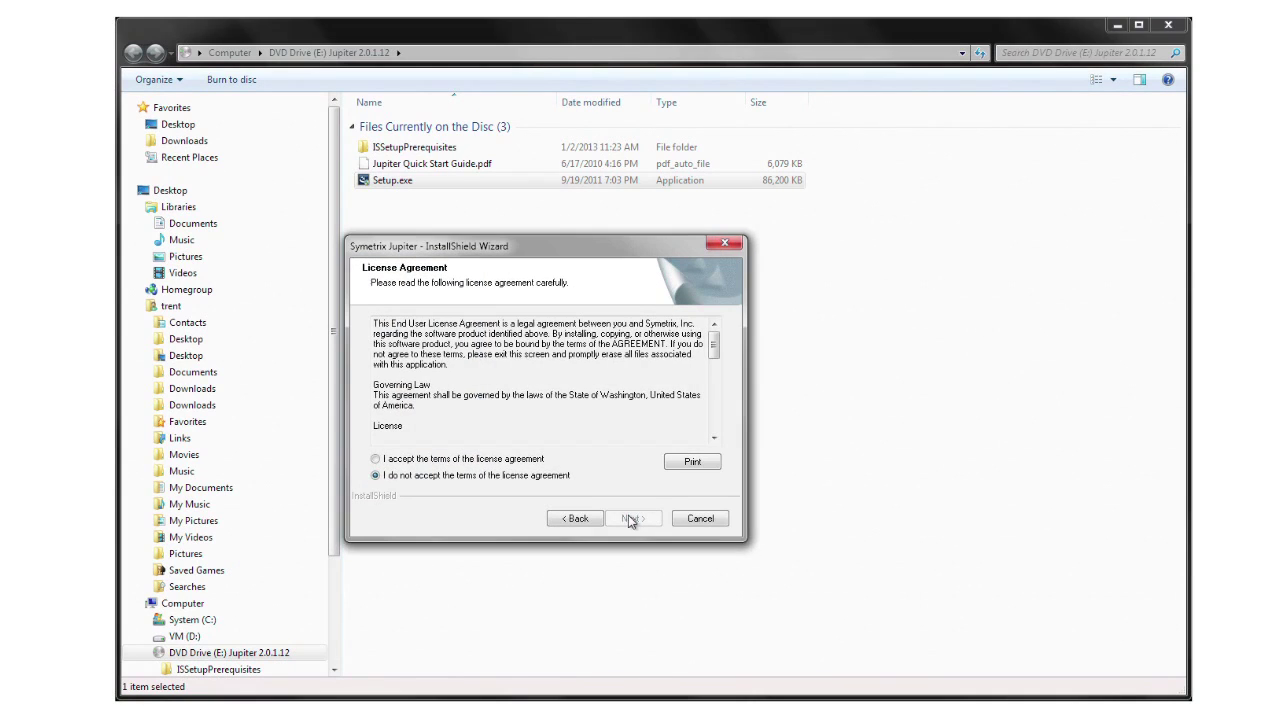
{"action": "left_click", "coordinate": [632, 518]}
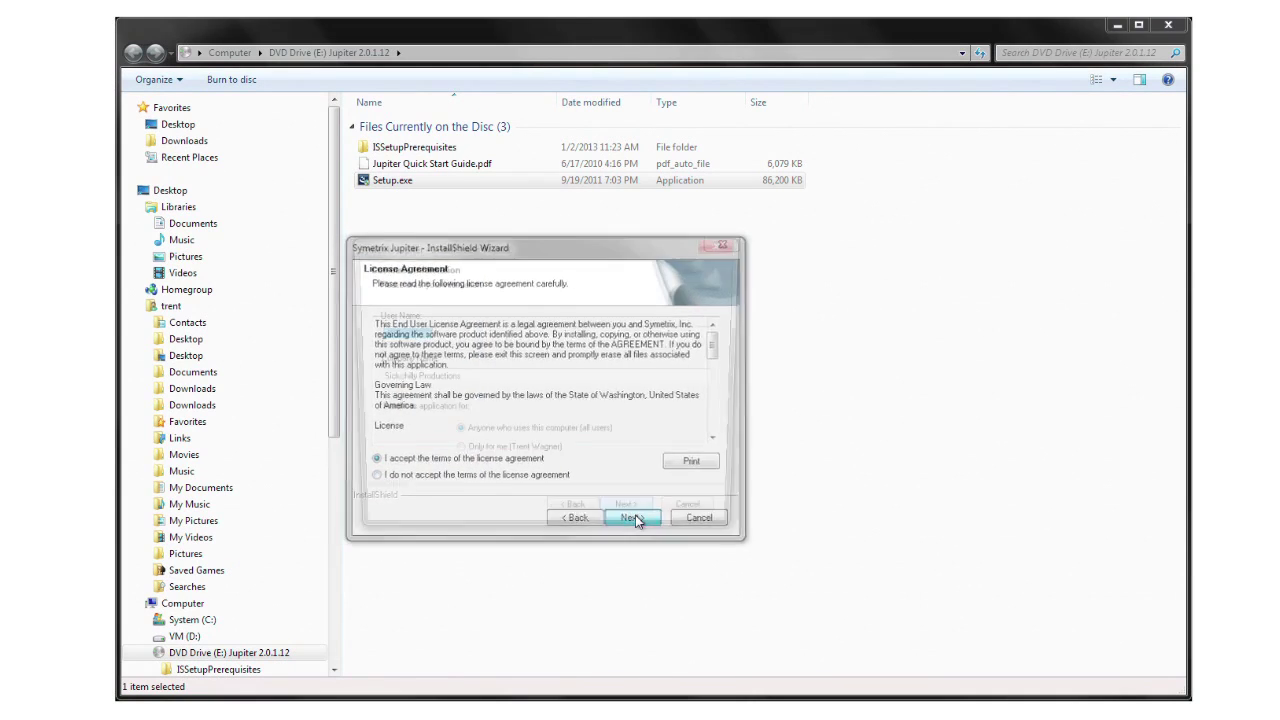
{"action": "left_click", "coordinate": [634, 518]}
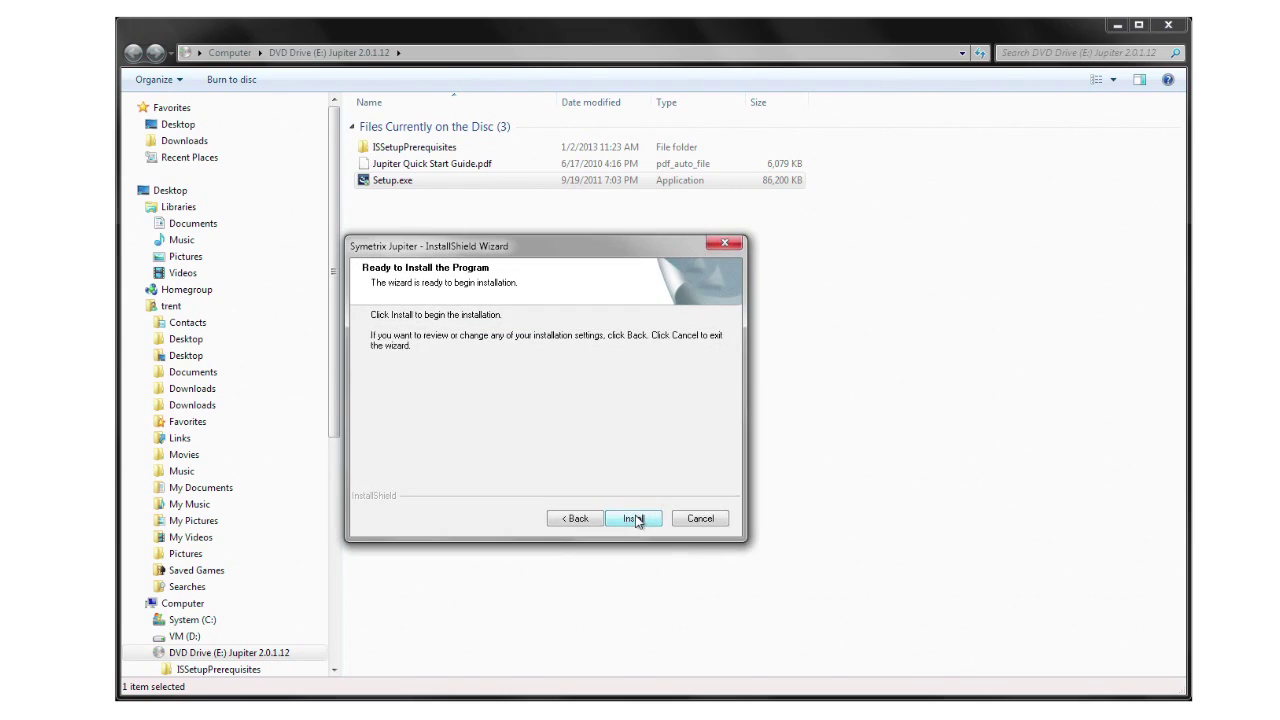
{"action": "left_click", "coordinate": [636, 519]}
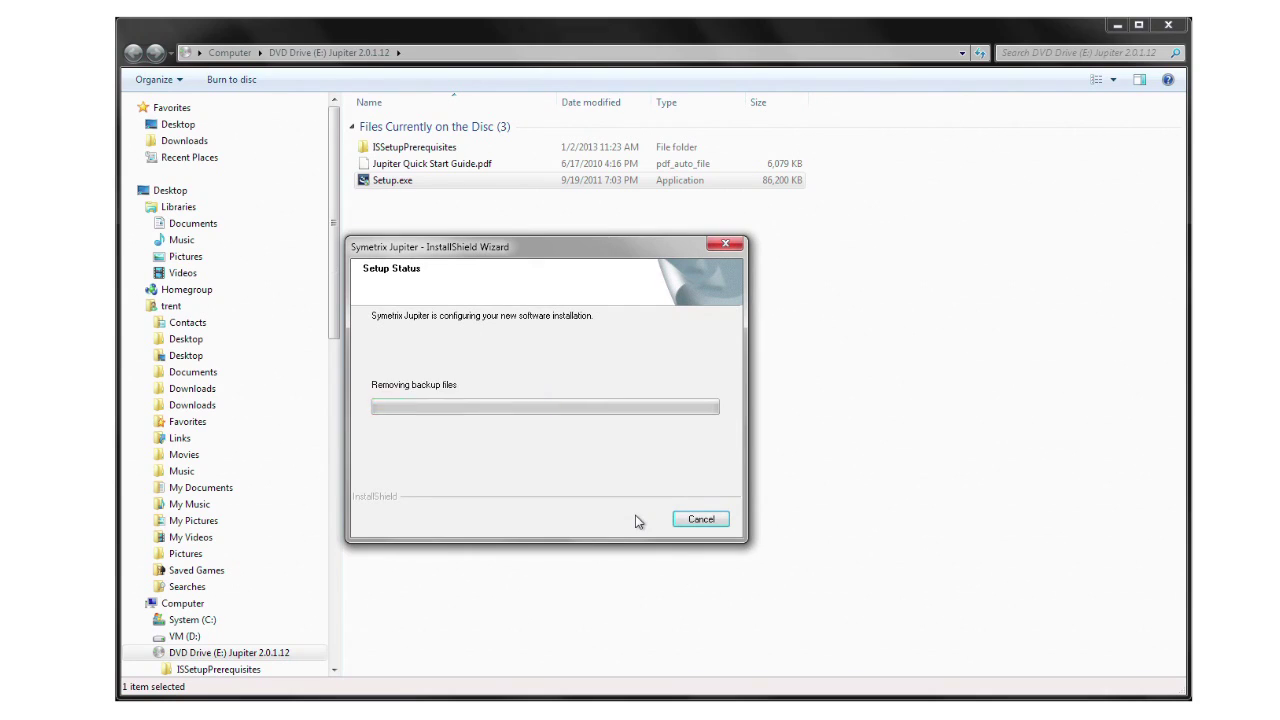
{"action": "left_click", "coordinate": [636, 519]}
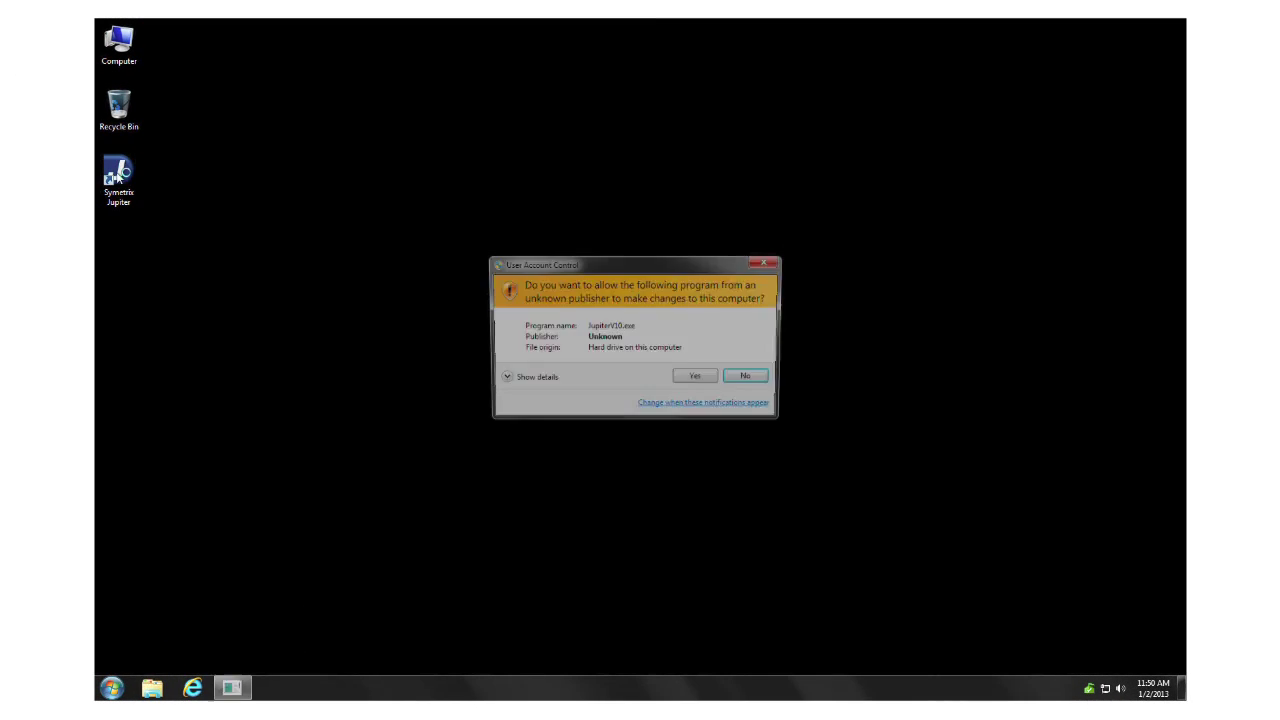
{"action": "left_click", "coordinate": [697, 376]}
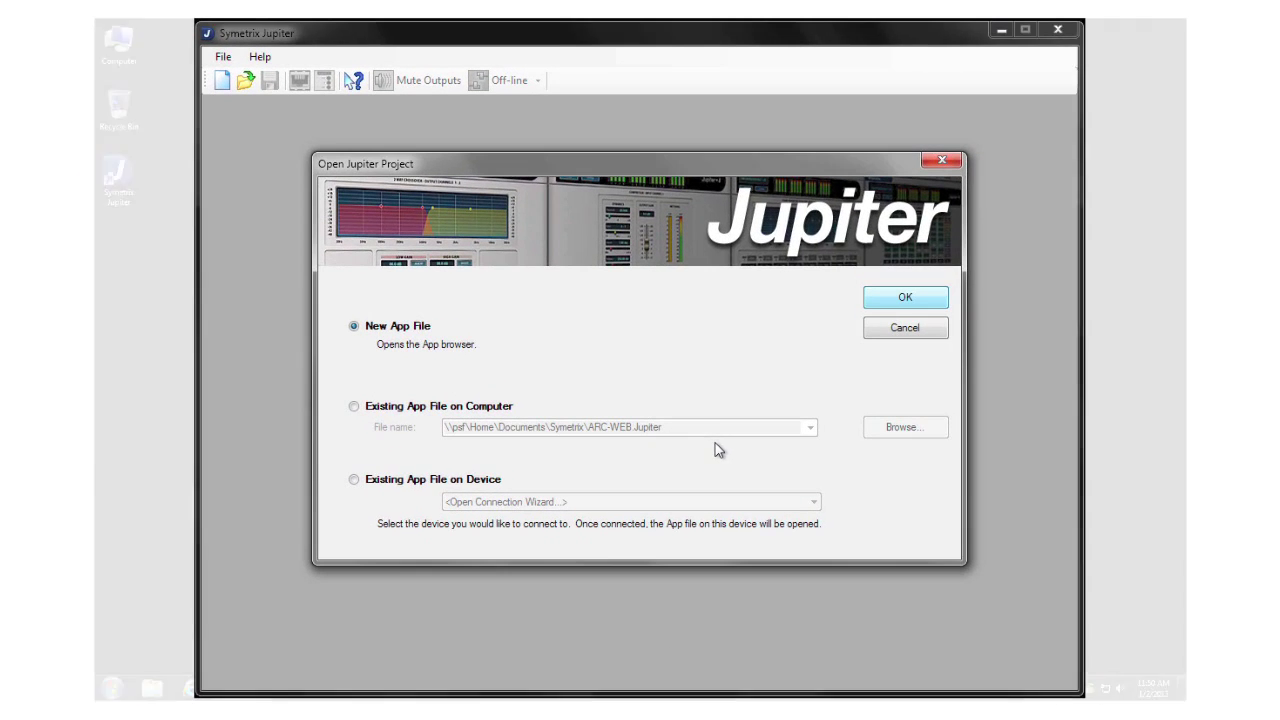
Step: Start a new app file with the device type limited to Jupiter 8
{"action": "left_click", "coordinate": [894, 304]}
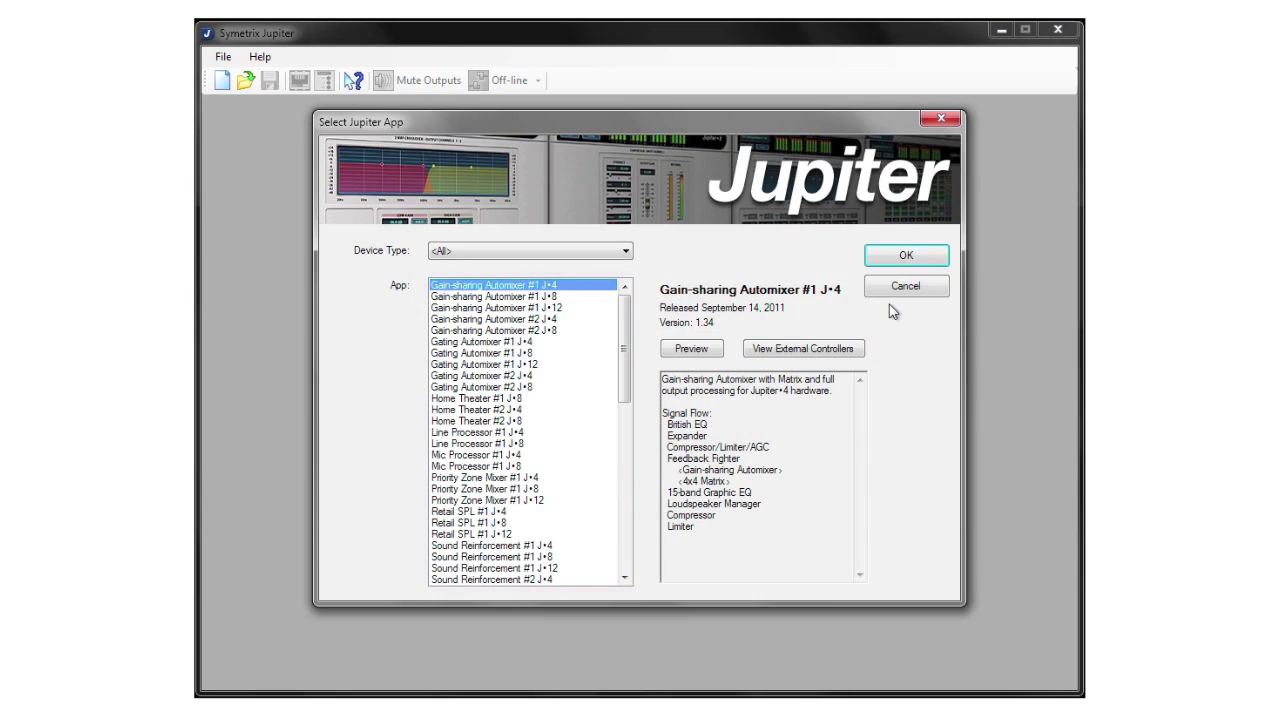
{"action": "left_click", "coordinate": [566, 254]}
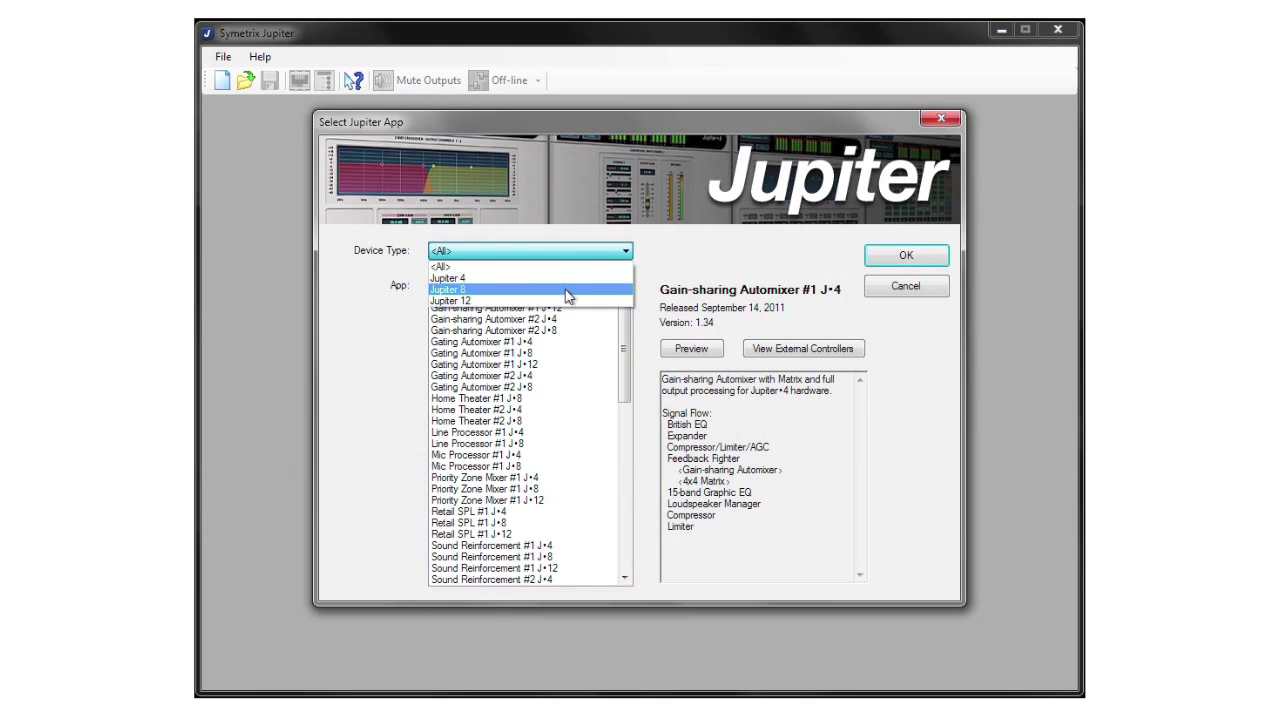
{"action": "left_click", "coordinate": [566, 290]}
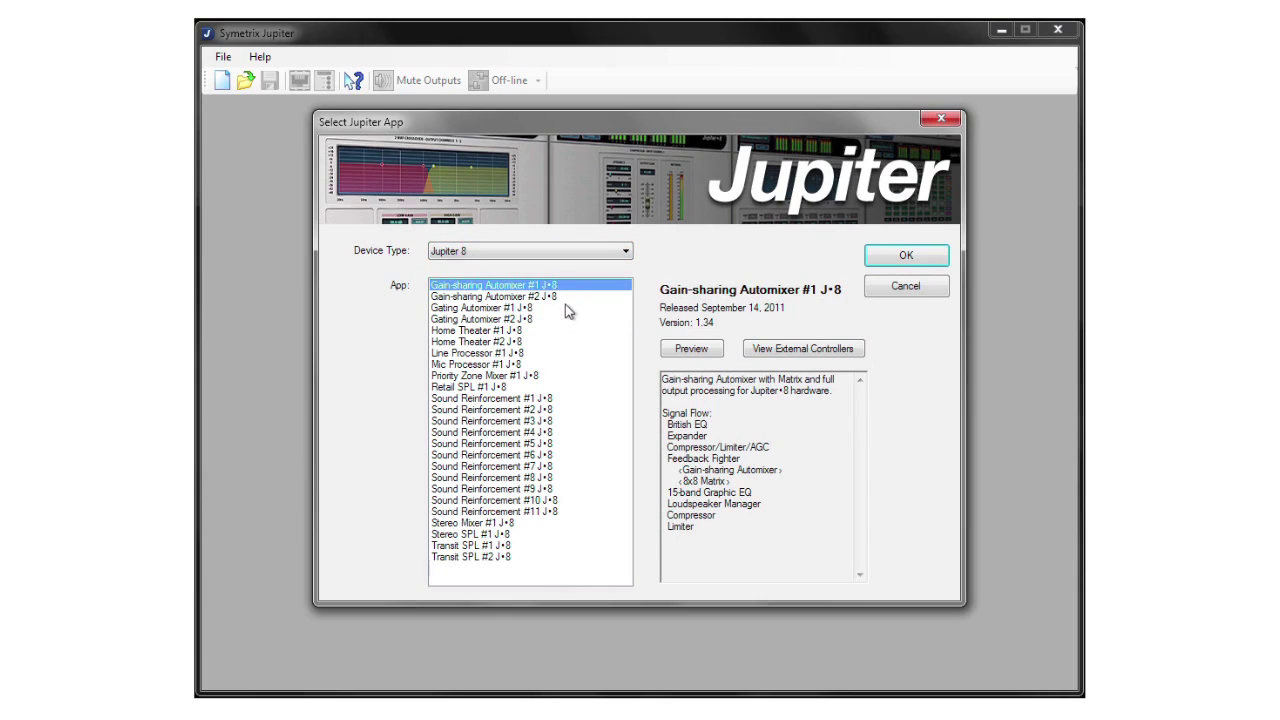
Step: Browse the Jupiter 8 app details, ending on Sound Reinforcement #2
{"action": "left_click", "coordinate": [565, 307]}
{"action": "left_click", "coordinate": [564, 335]}
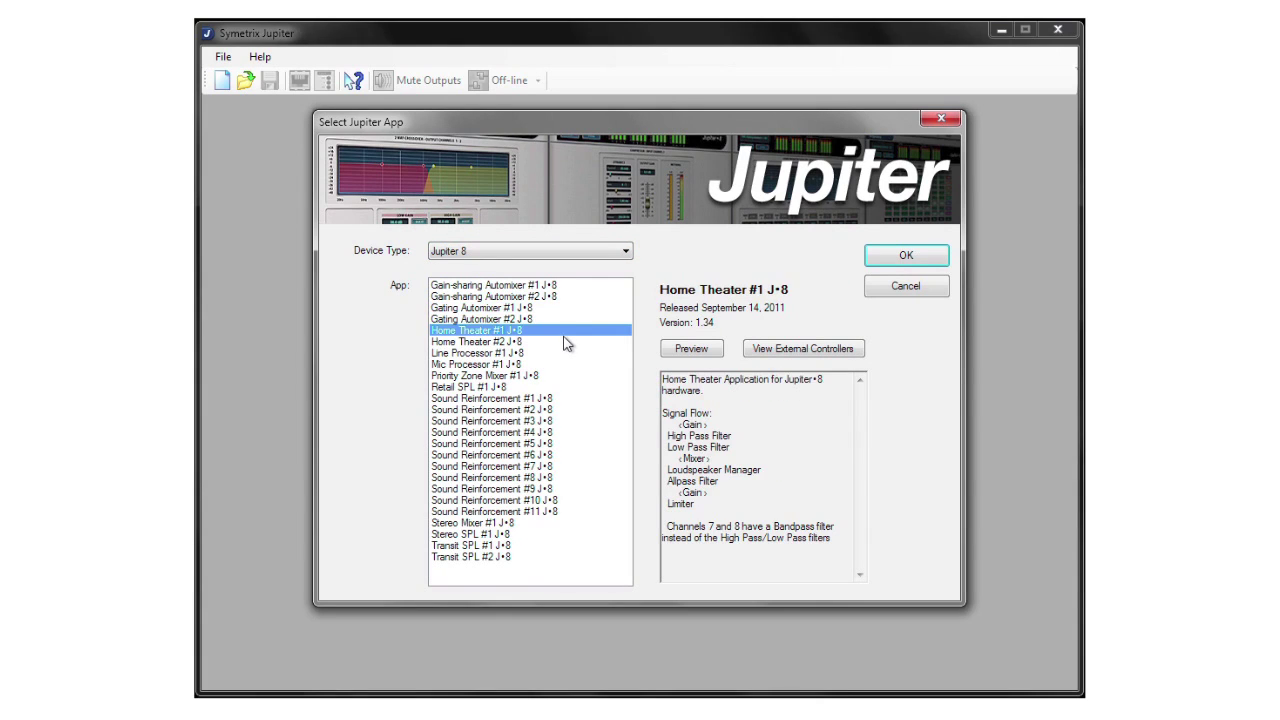
{"action": "left_click", "coordinate": [563, 356]}
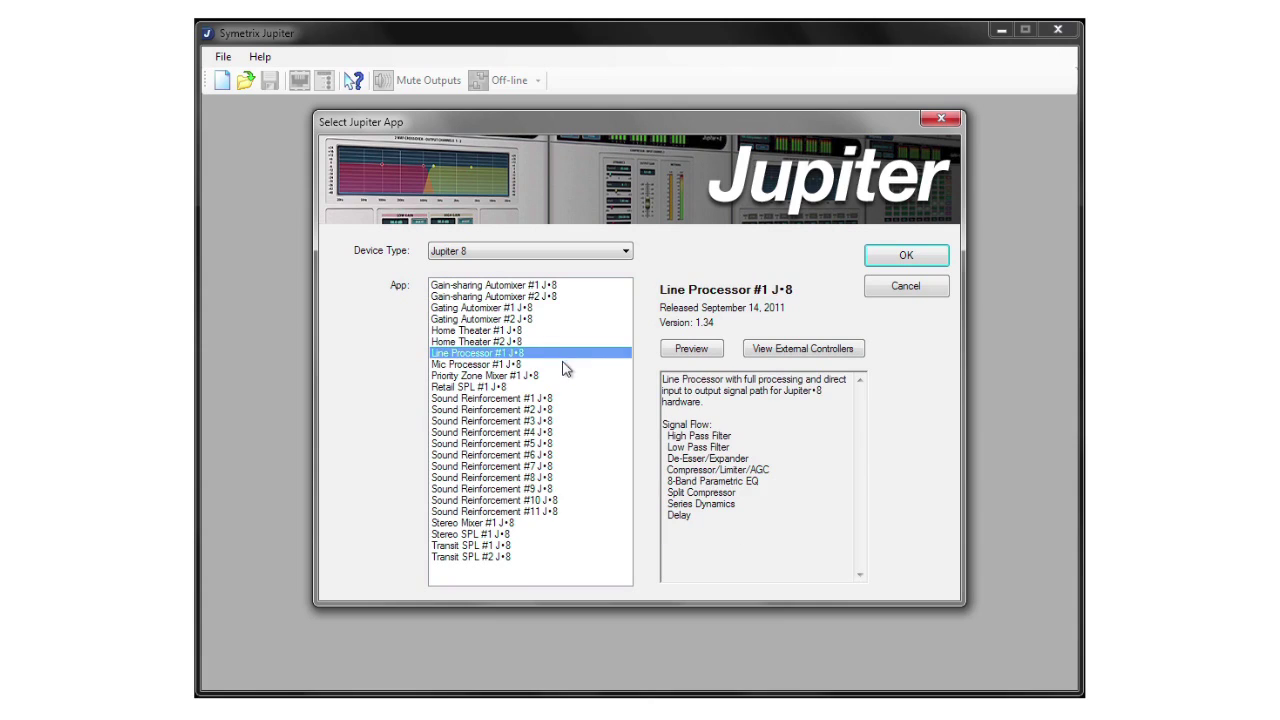
{"action": "left_click", "coordinate": [566, 377]}
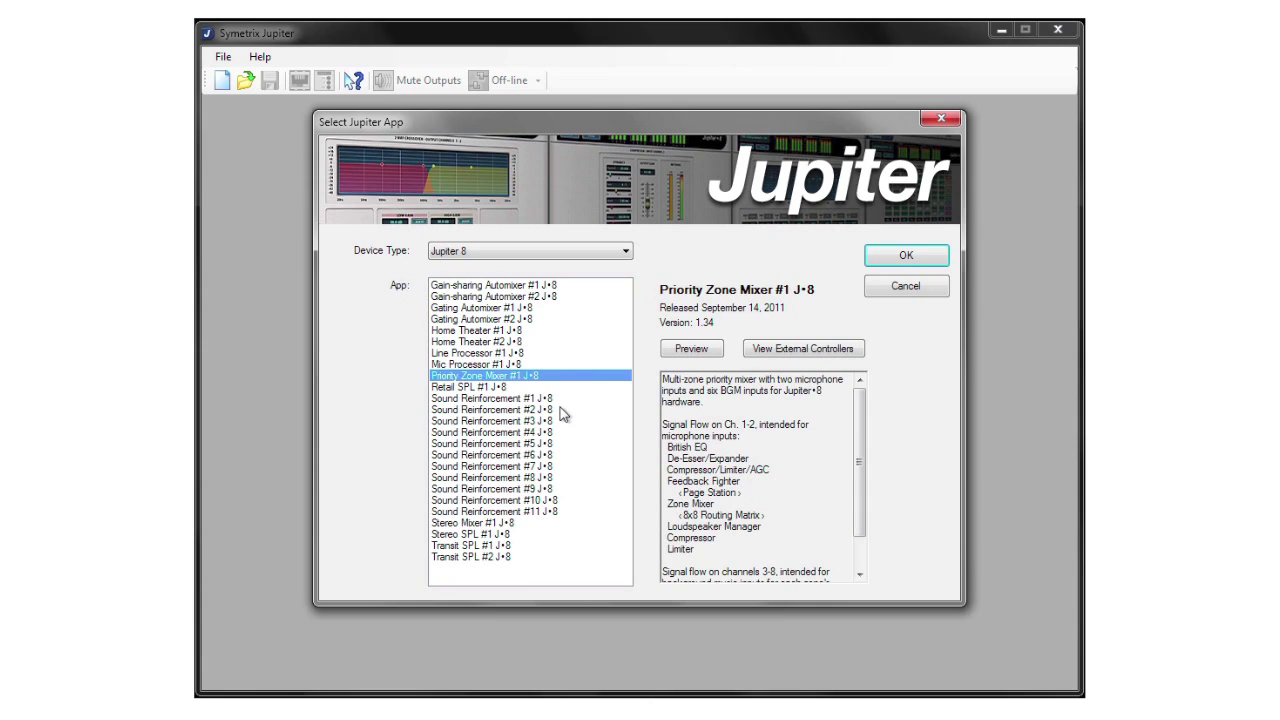
{"action": "left_click", "coordinate": [561, 410]}
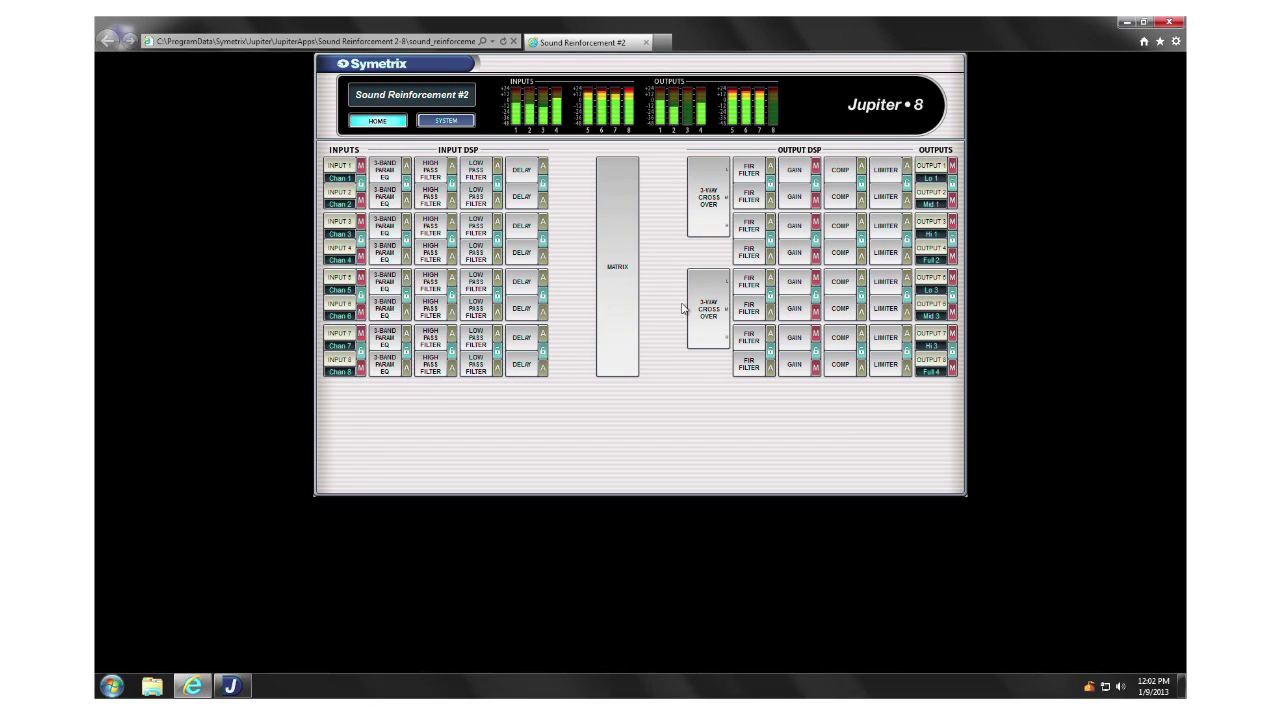
Step: Close the browser preview and select the Gain-sharing Automixer #1 app instead
{"action": "left_click", "coordinate": [1162, 28]}
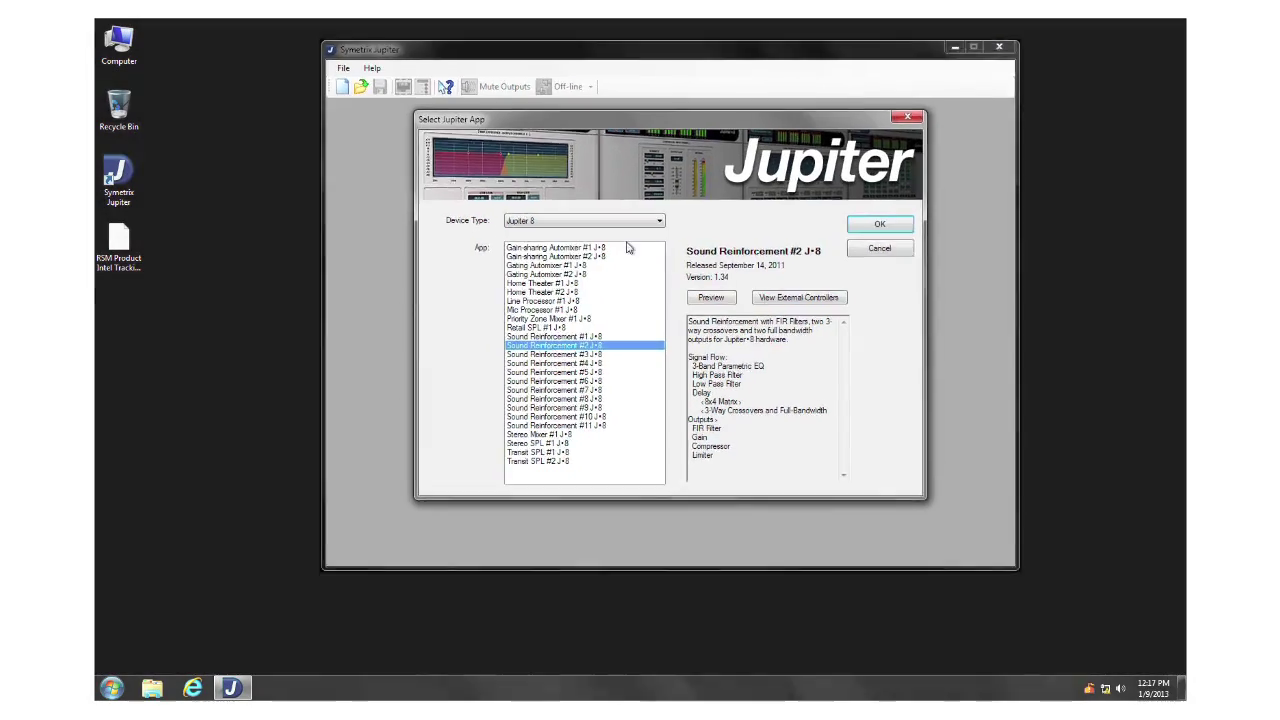
{"action": "left_click", "coordinate": [612, 249]}
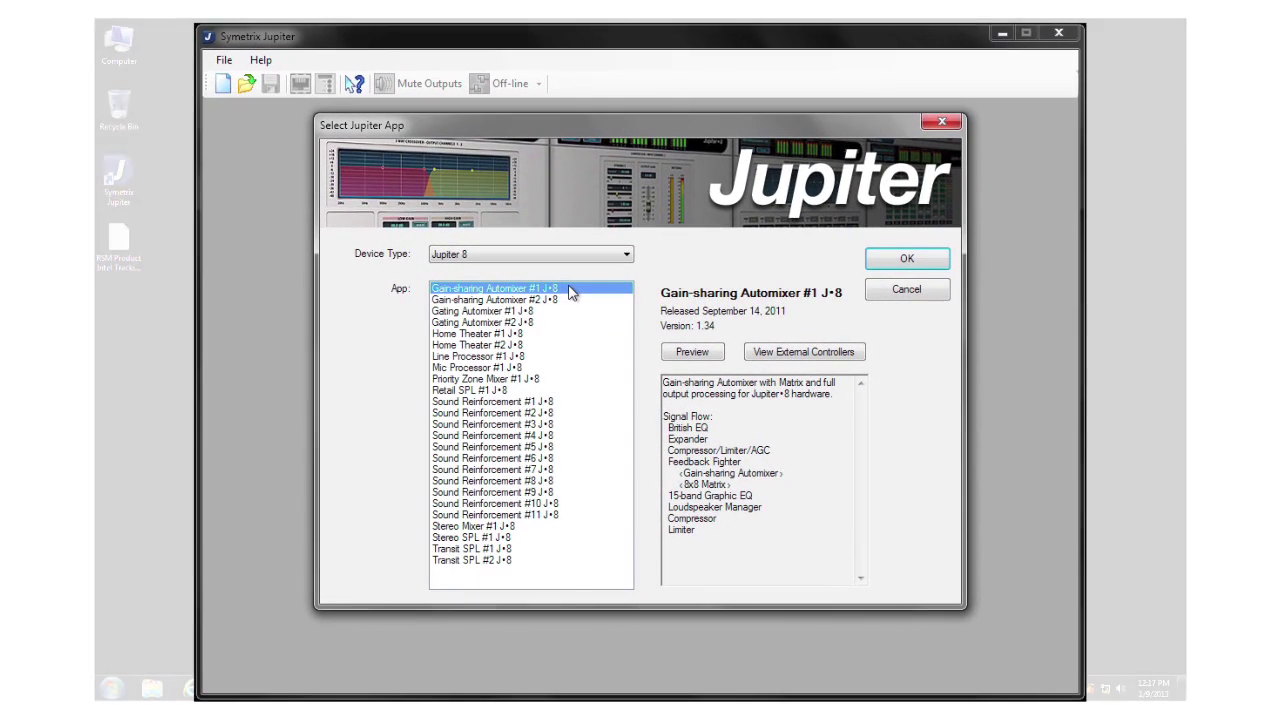
Step: Load Gain-sharing Automixer #1 for Jupiter 8 and bring up the Connection Wizard
{"action": "left_click", "coordinate": [906, 259]}
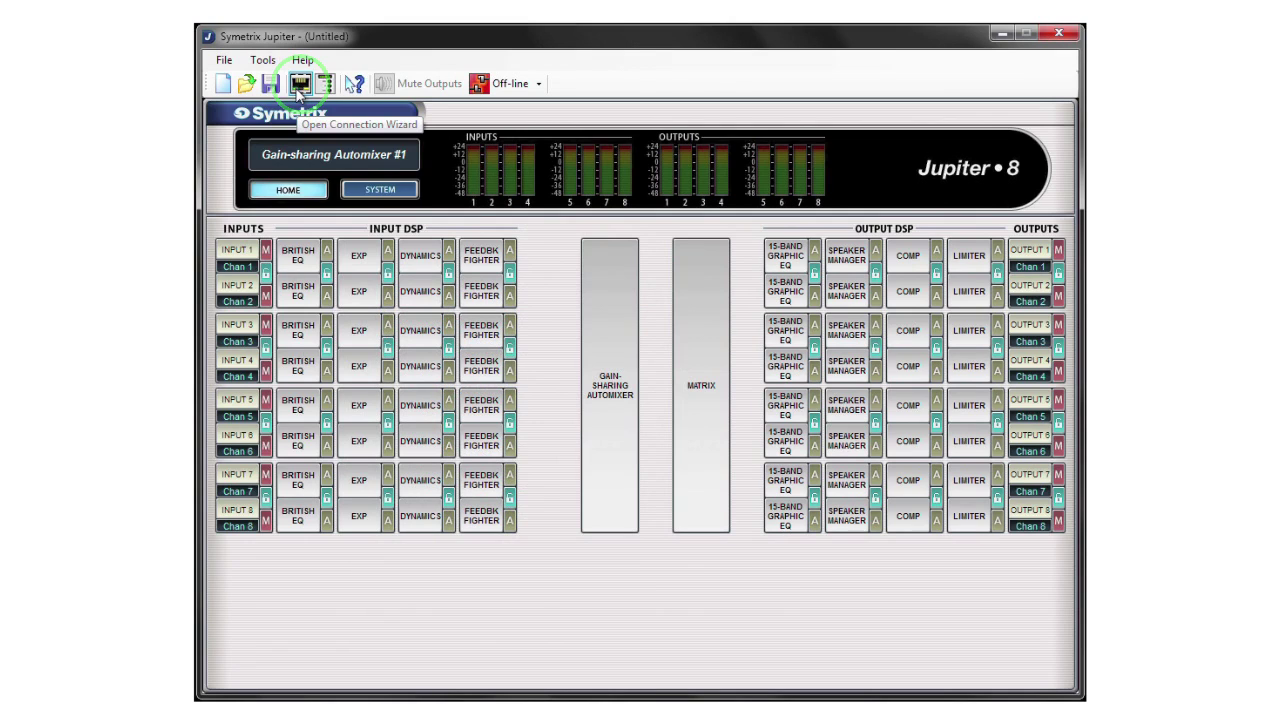
{"action": "left_click", "coordinate": [298, 86]}
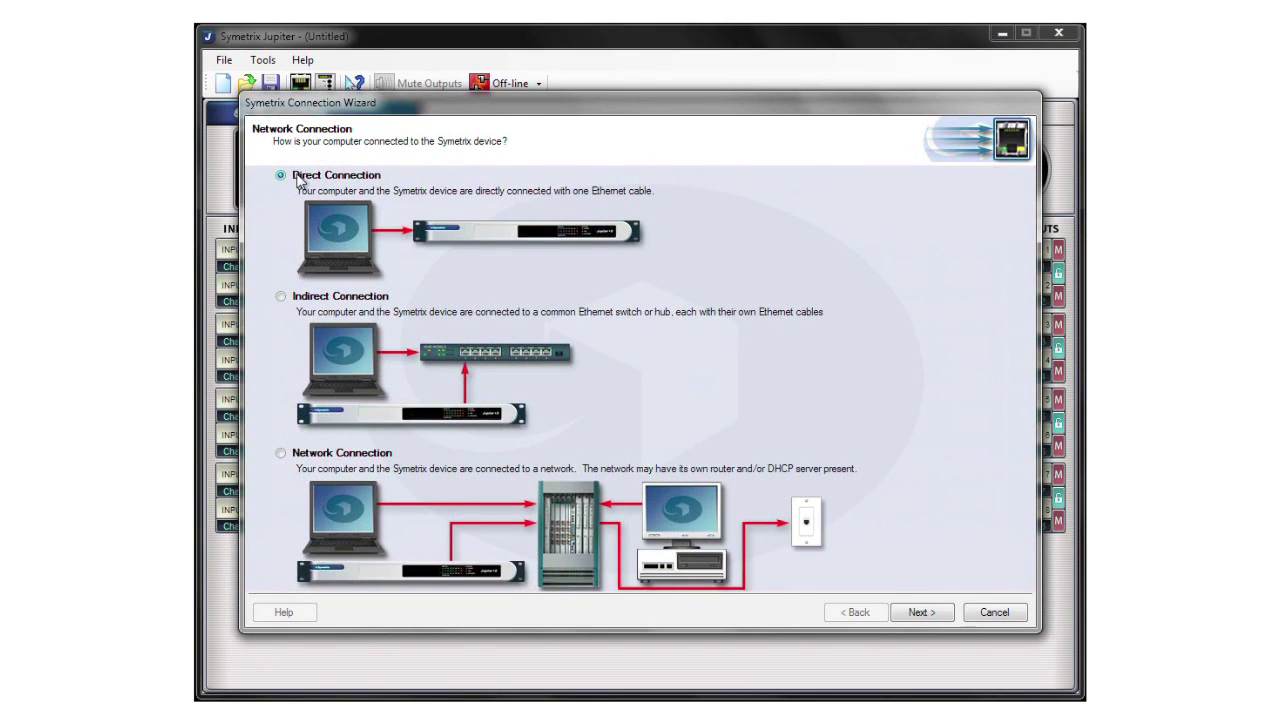
Step: Connect directly over the Ethernet adapter to the detected Jupiter 8 and finish the wizard
{"action": "left_click", "coordinate": [921, 614]}
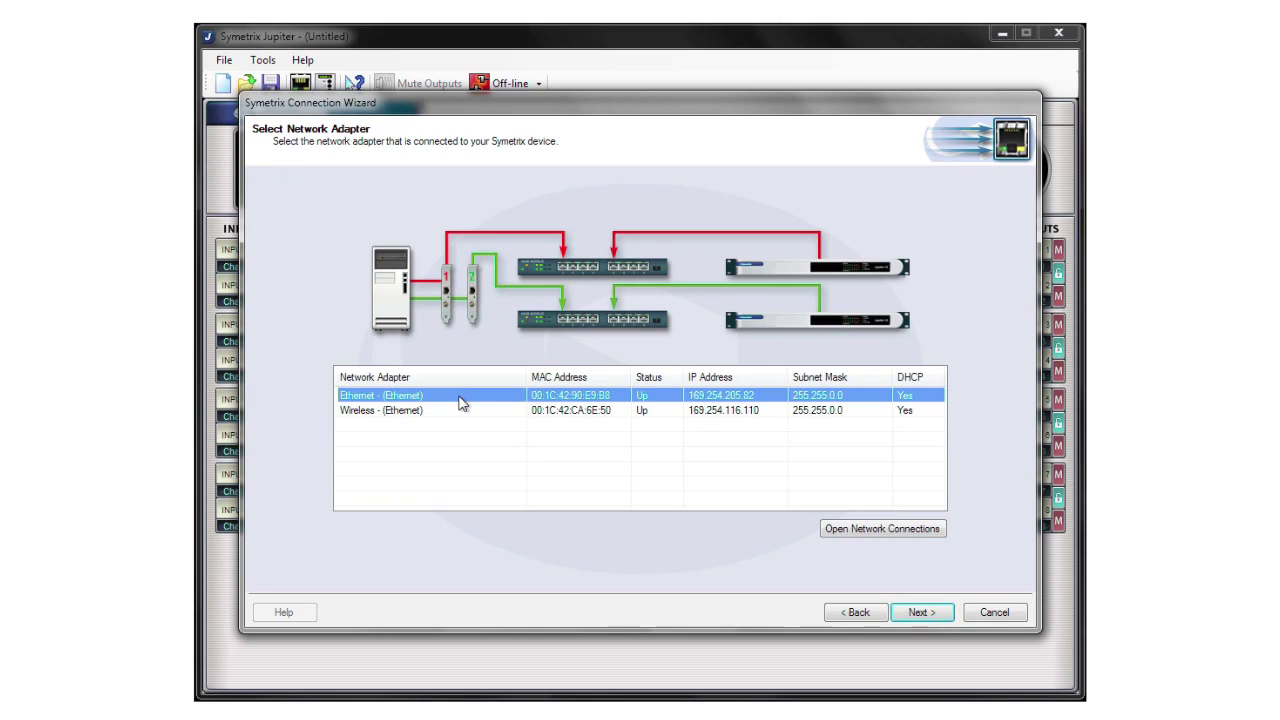
{"action": "left_click", "coordinate": [922, 613]}
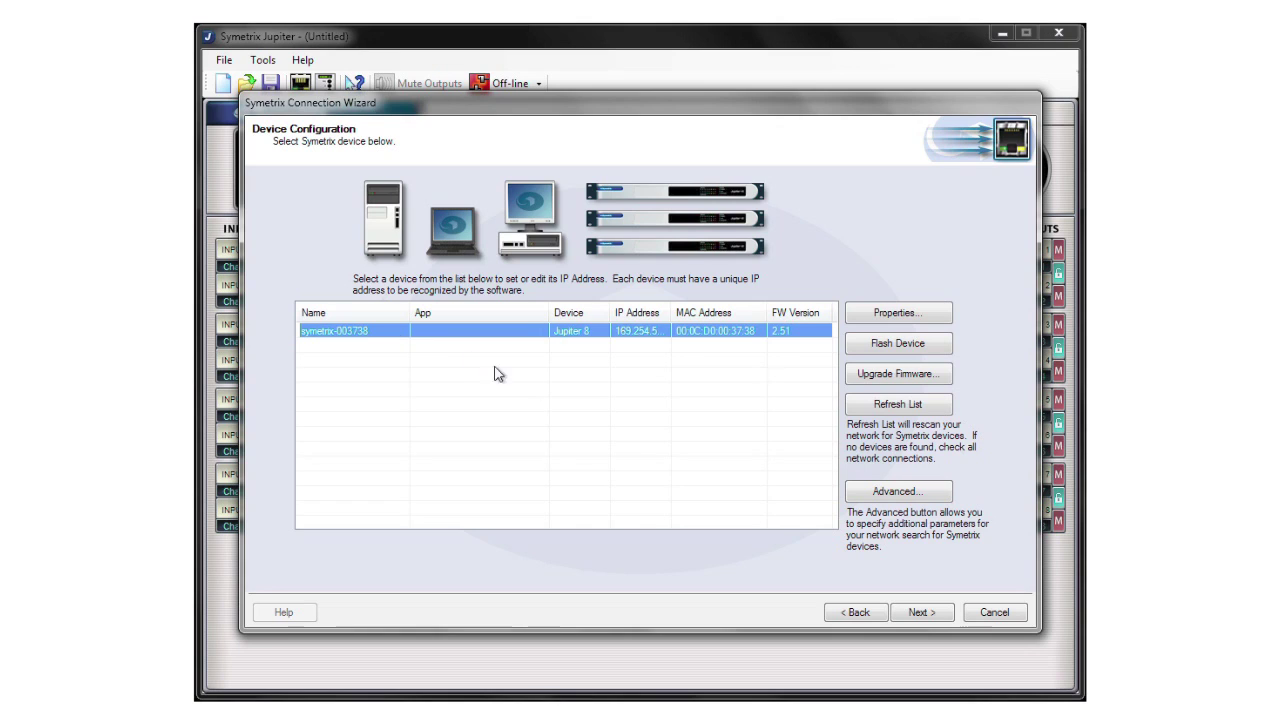
{"action": "left_click", "coordinate": [927, 616]}
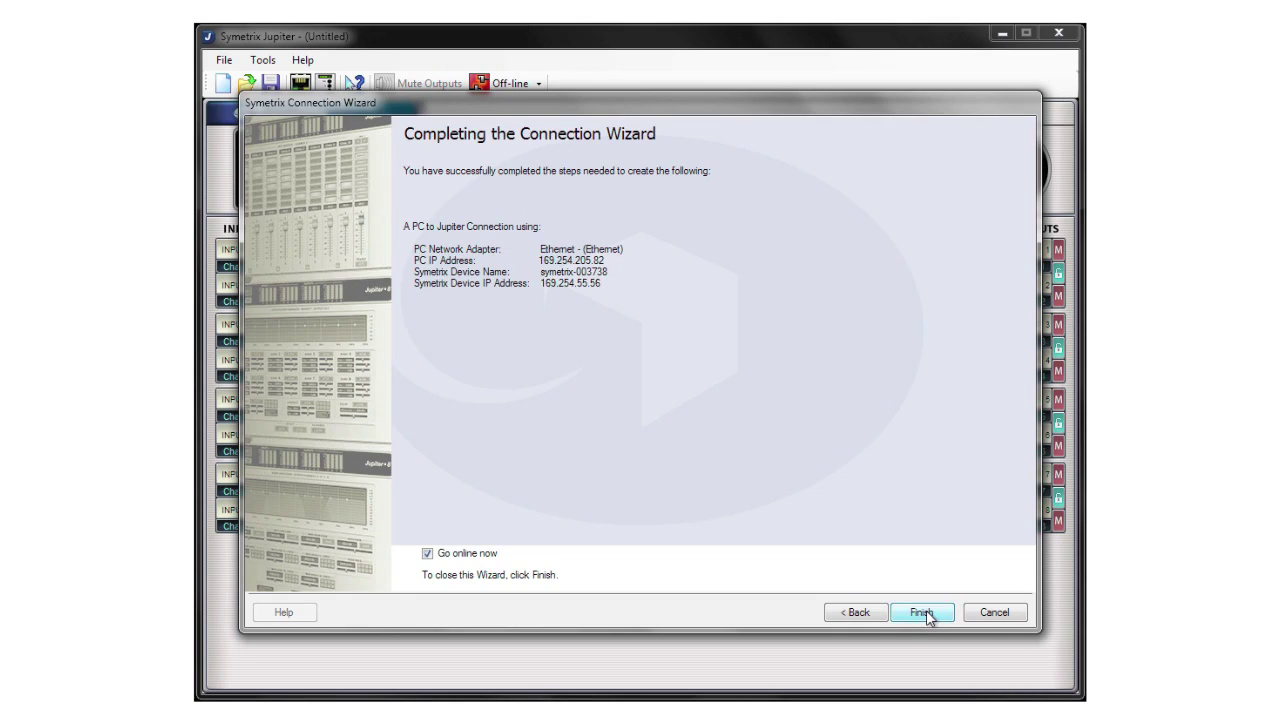
{"action": "left_click", "coordinate": [921, 612]}
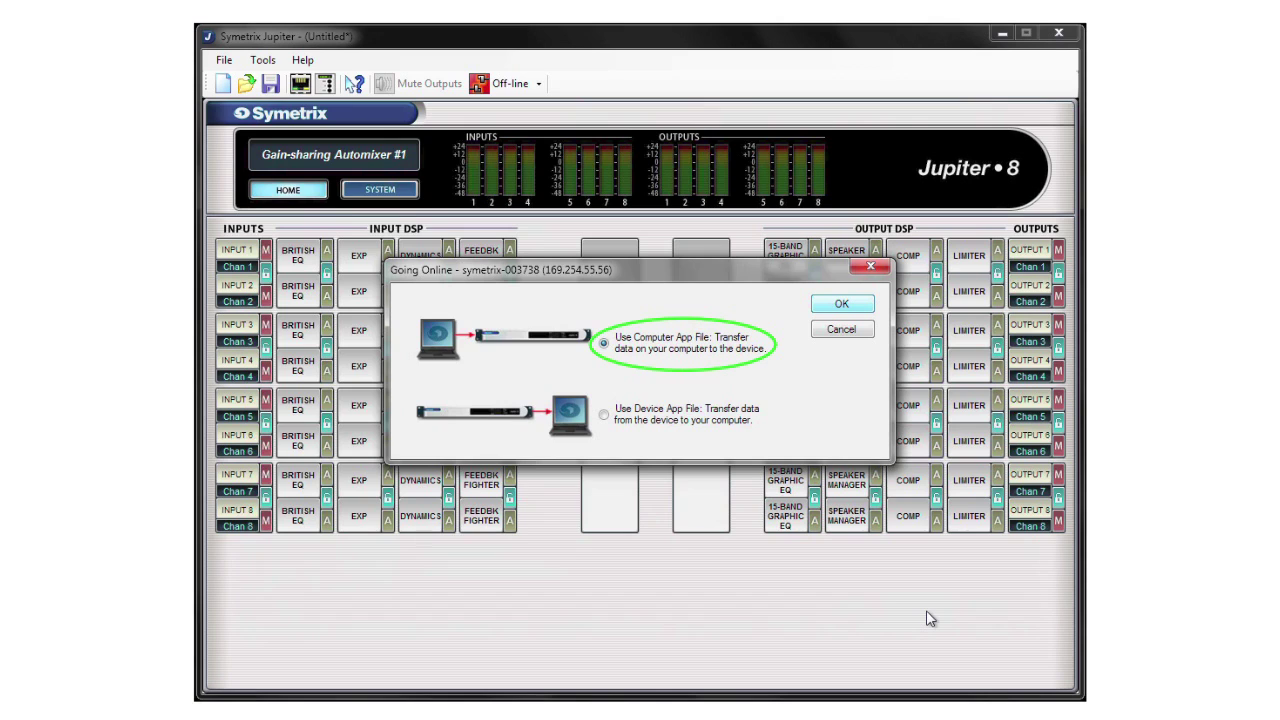
Step: Go online using the computer's app file, sending it to the Jupiter 8
{"action": "left_click", "coordinate": [841, 305]}
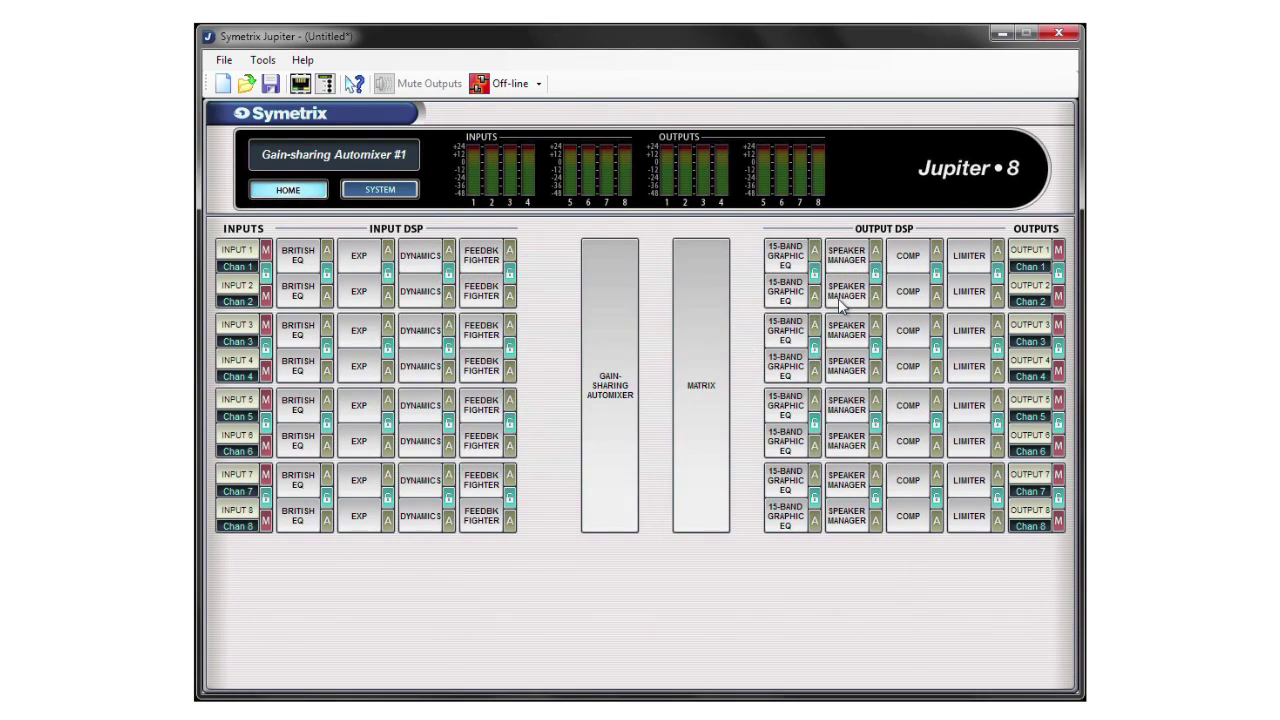